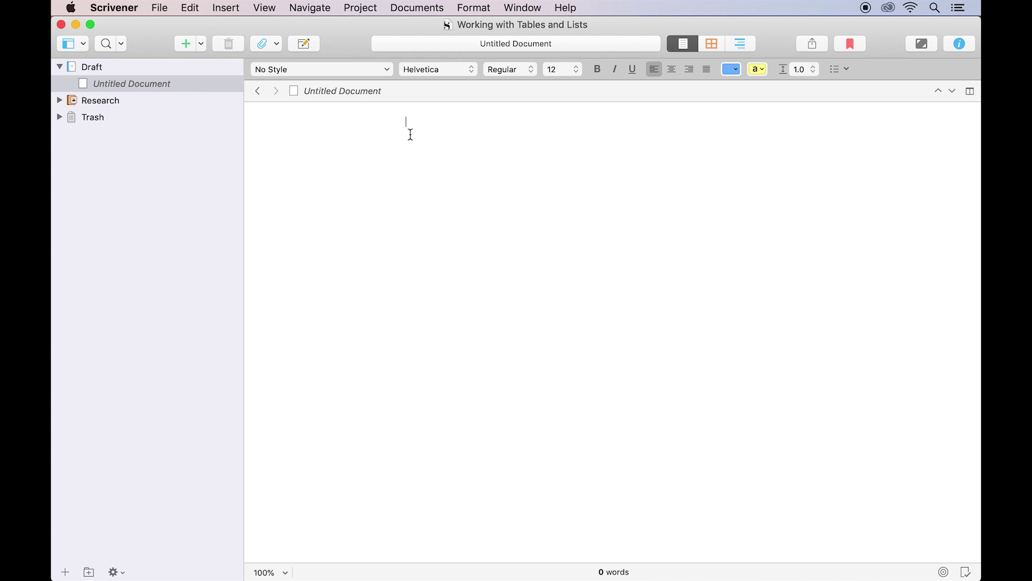
- Insert a new table and resize it to 4 rows by 3 columns
click(236, 8)
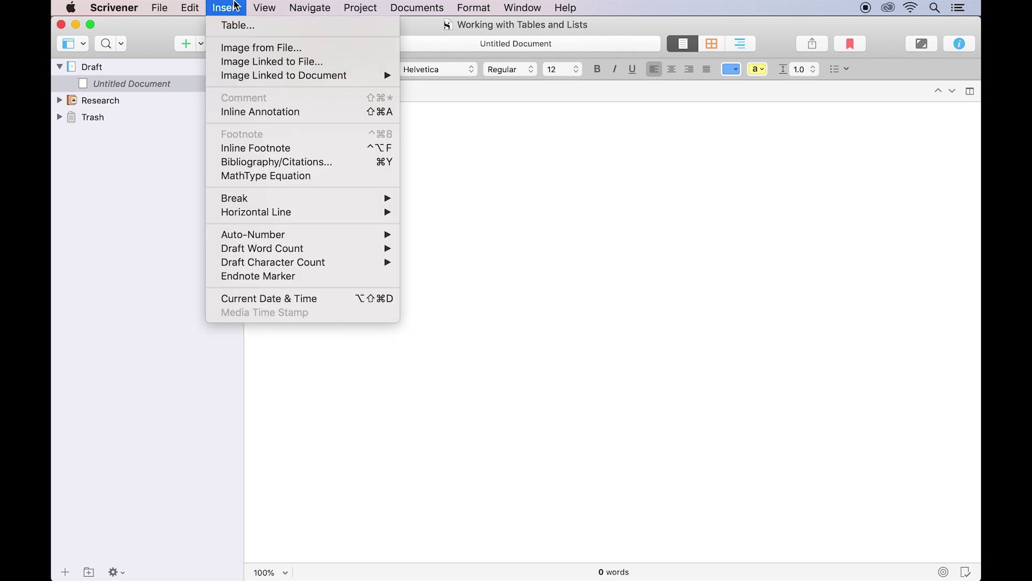
click(284, 27)
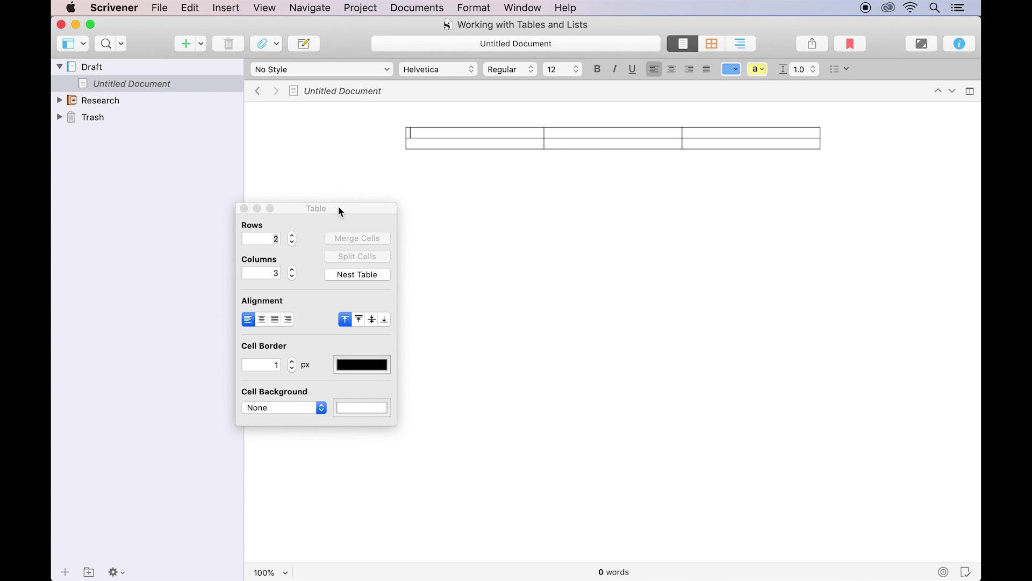
drag(339, 208, 331, 151)
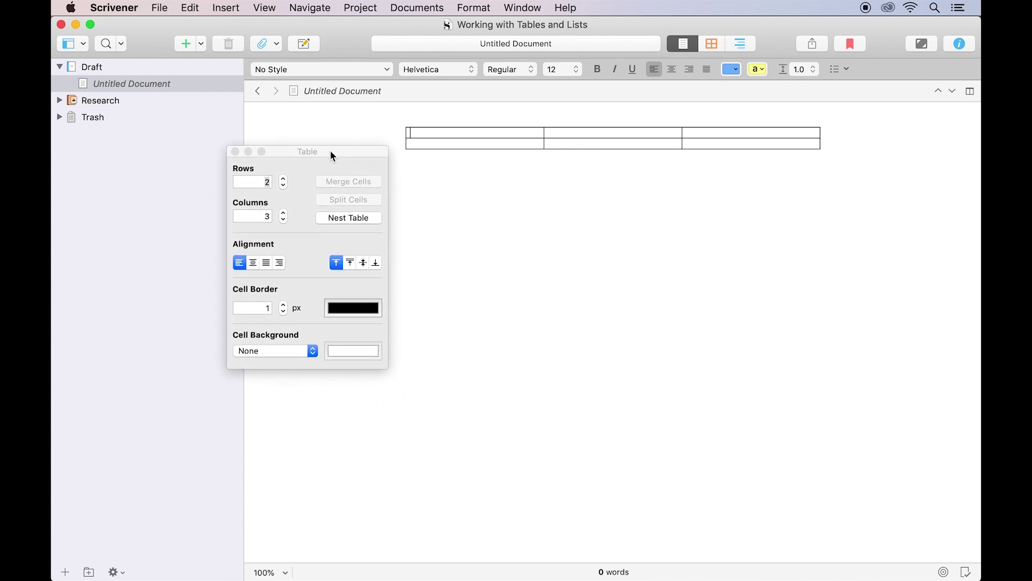
click(284, 179)
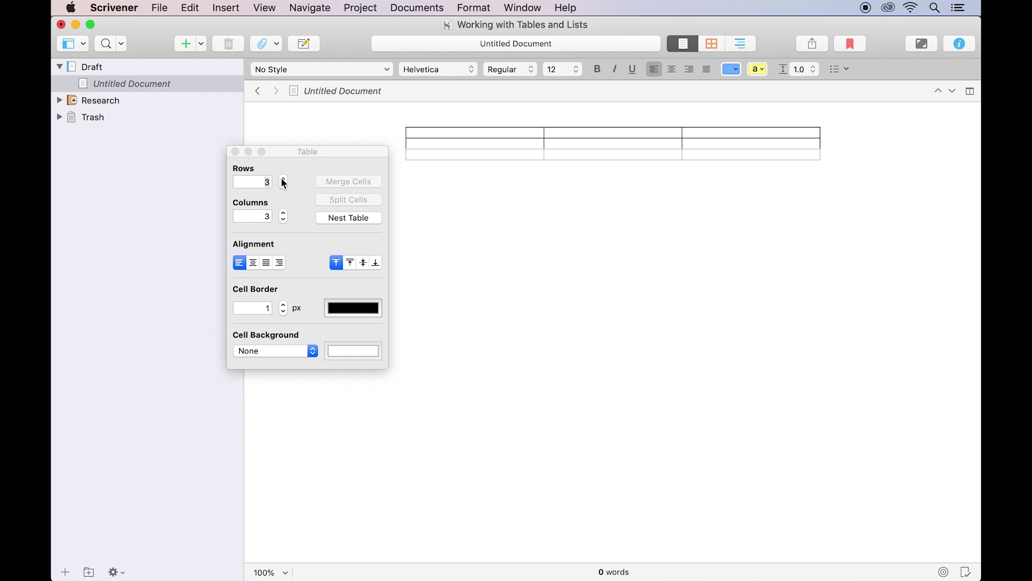
click(283, 180)
click(284, 213)
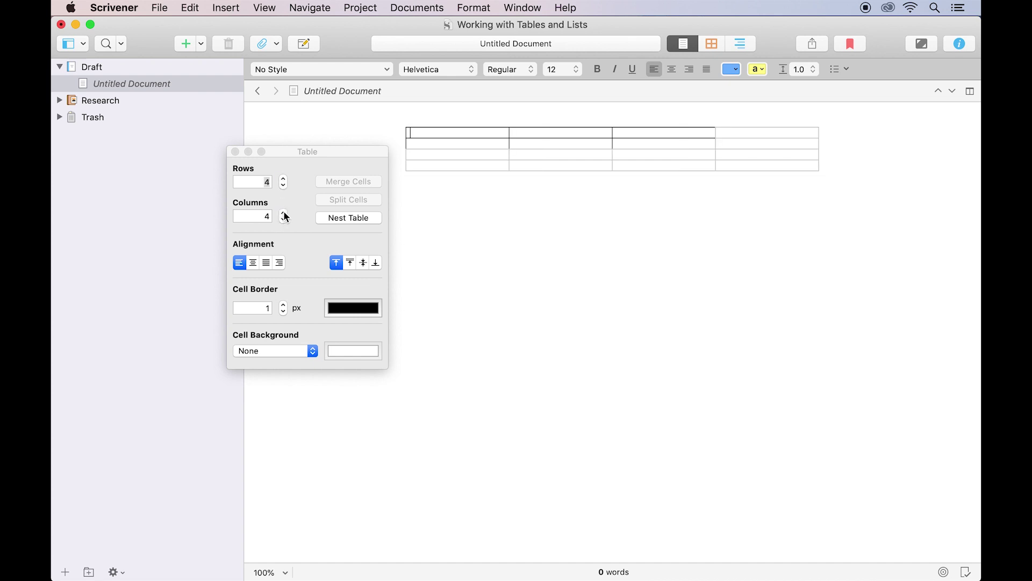
click(284, 213)
click(283, 220)
click(283, 220)
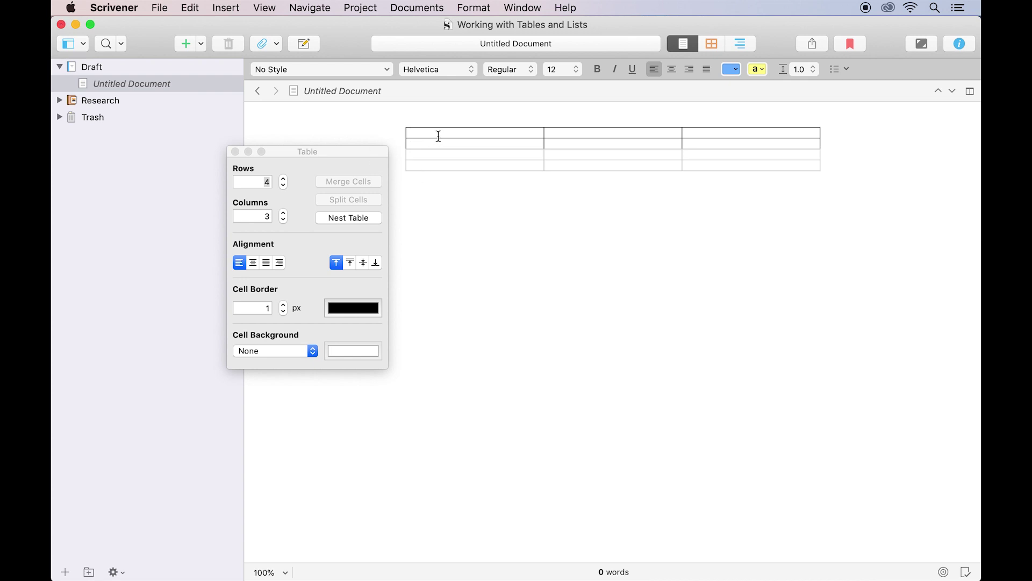
- Type 'Alignment' in the first cell, centre it, and give it a 3 px border and orange fill
text(Alignment)
click(250, 265)
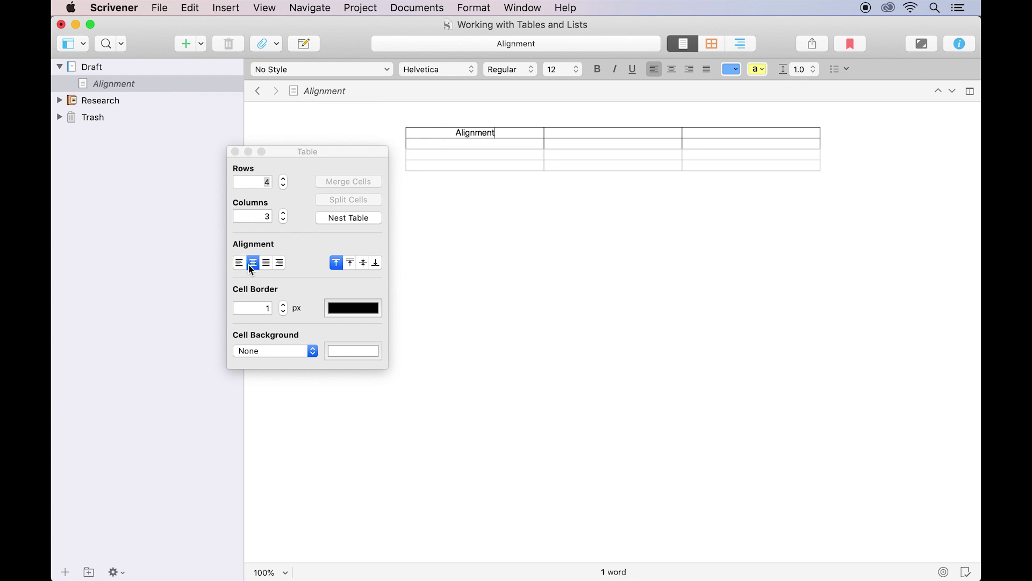
click(284, 304)
click(283, 304)
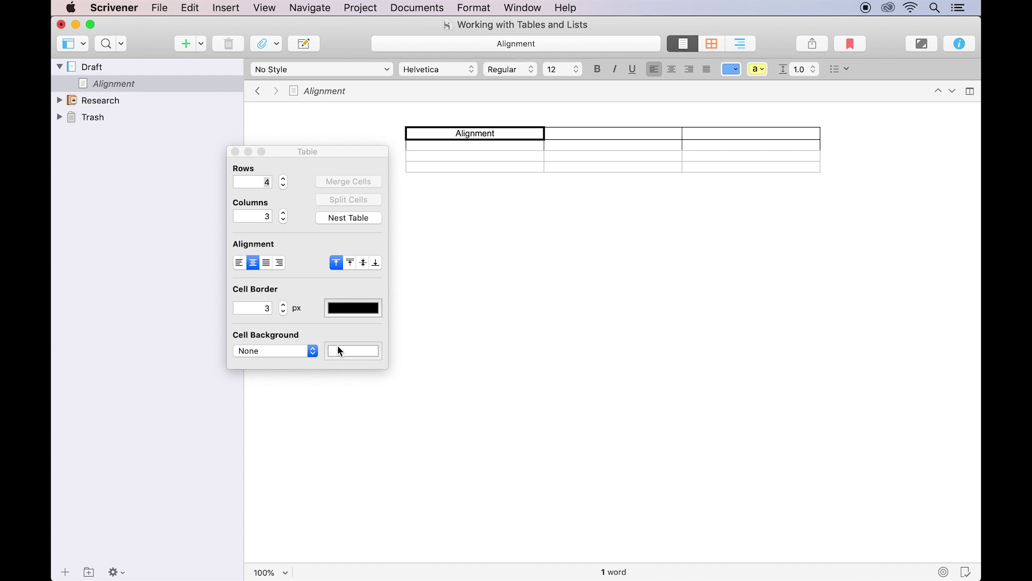
click(303, 350)
click(295, 363)
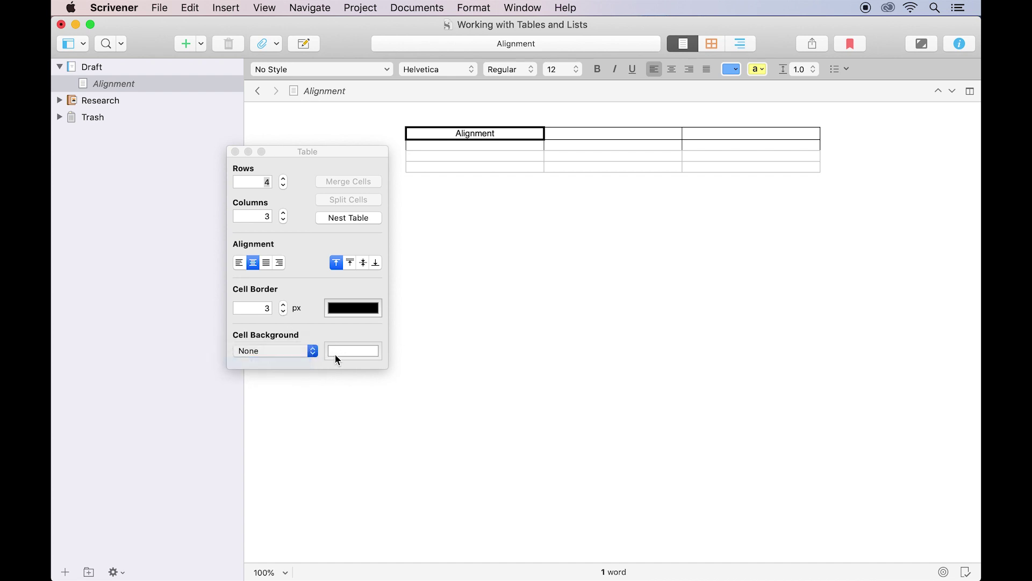
click(339, 354)
click(159, 427)
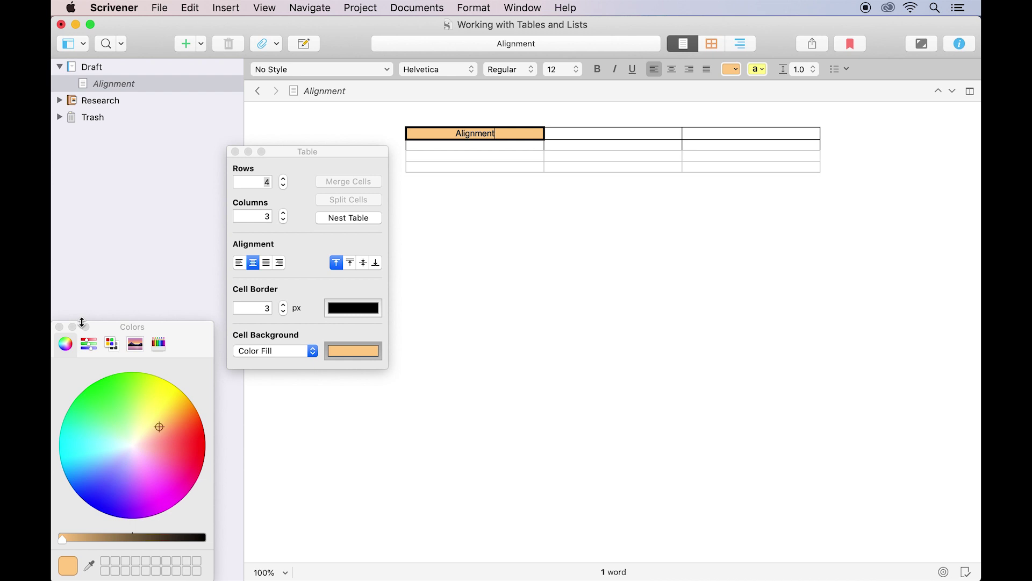
click(60, 326)
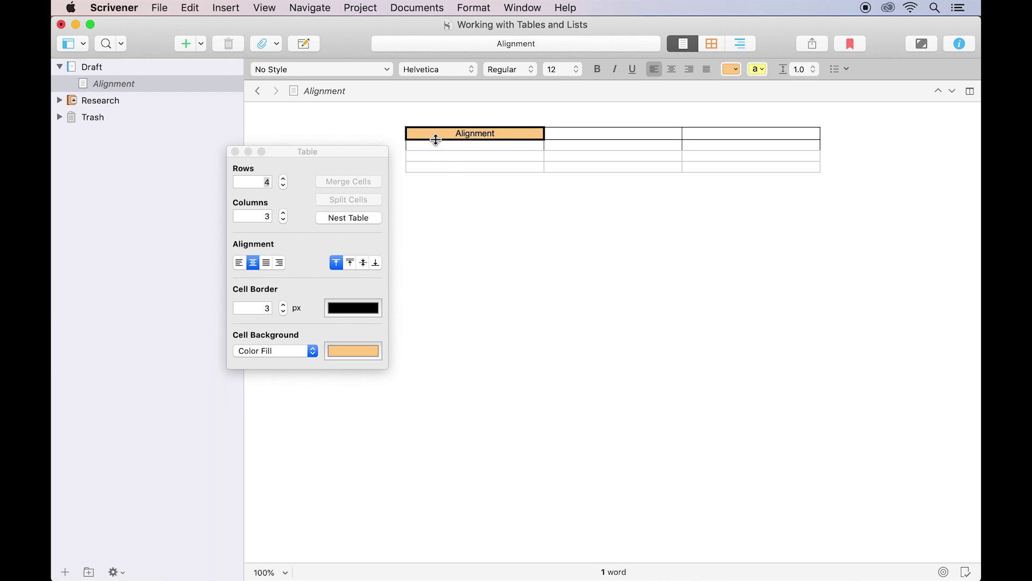
- Apply the 3 px border and orange colour fill to the whole header row
drag(430, 133, 727, 136)
click(283, 305)
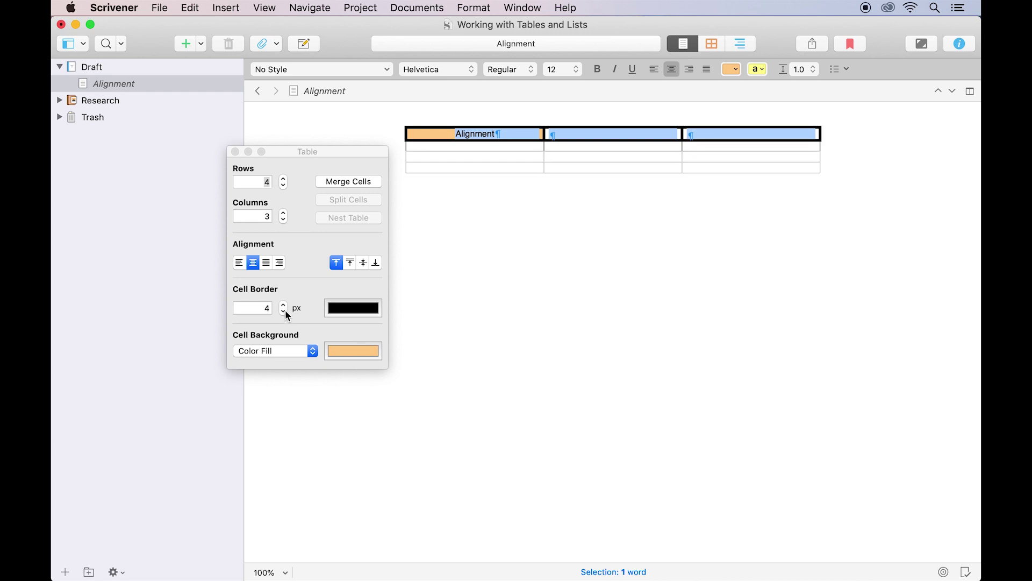
click(342, 352)
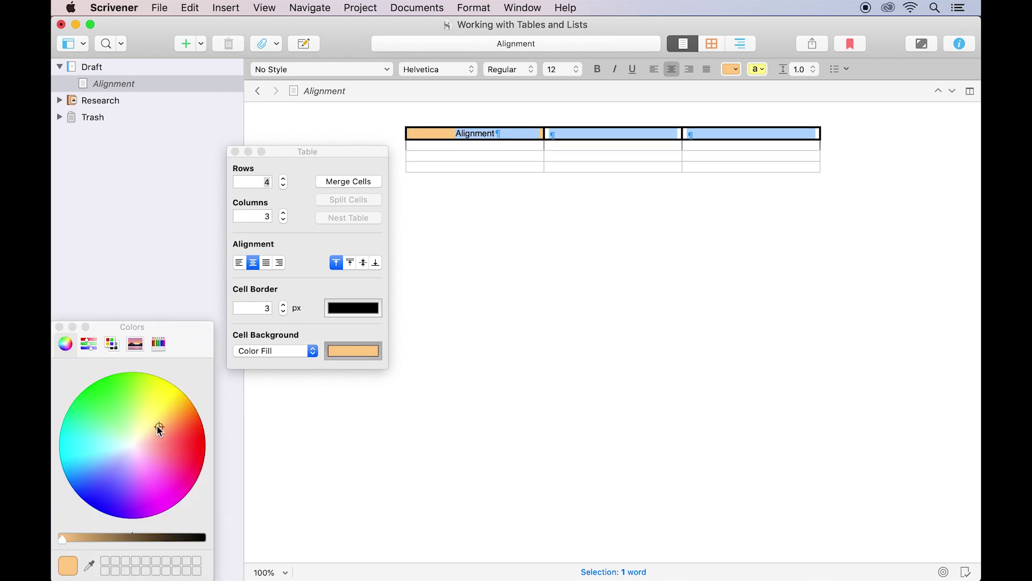
click(59, 327)
click(558, 147)
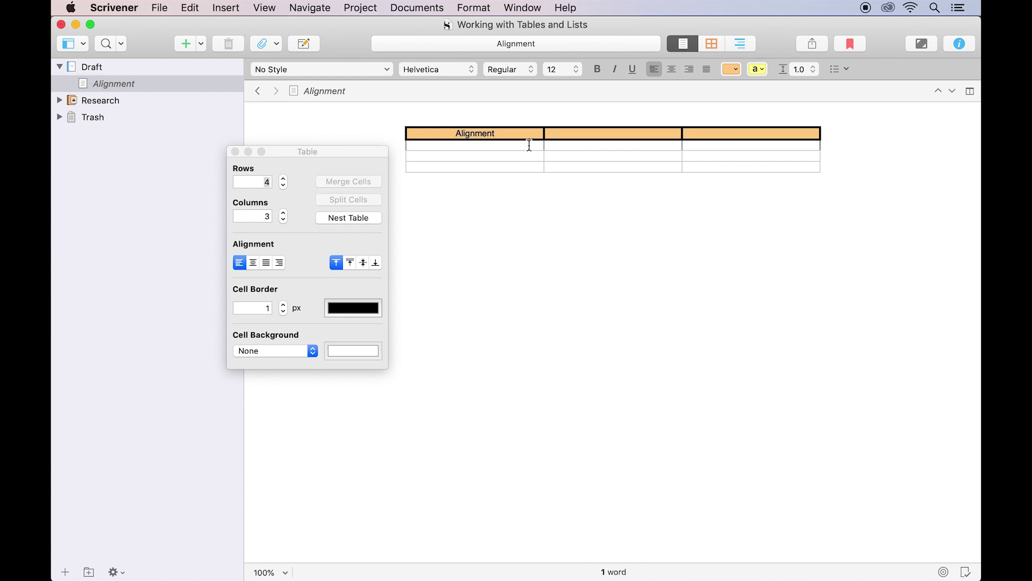
- Set the body rows' cell border to 0 px and place the cursor in the first body row
drag(526, 146, 733, 171)
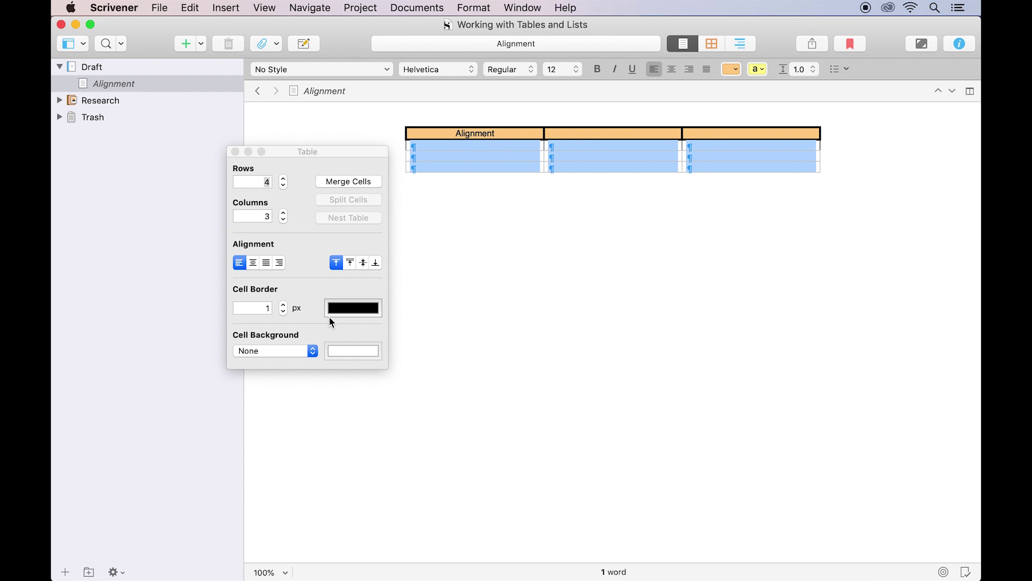
click(282, 312)
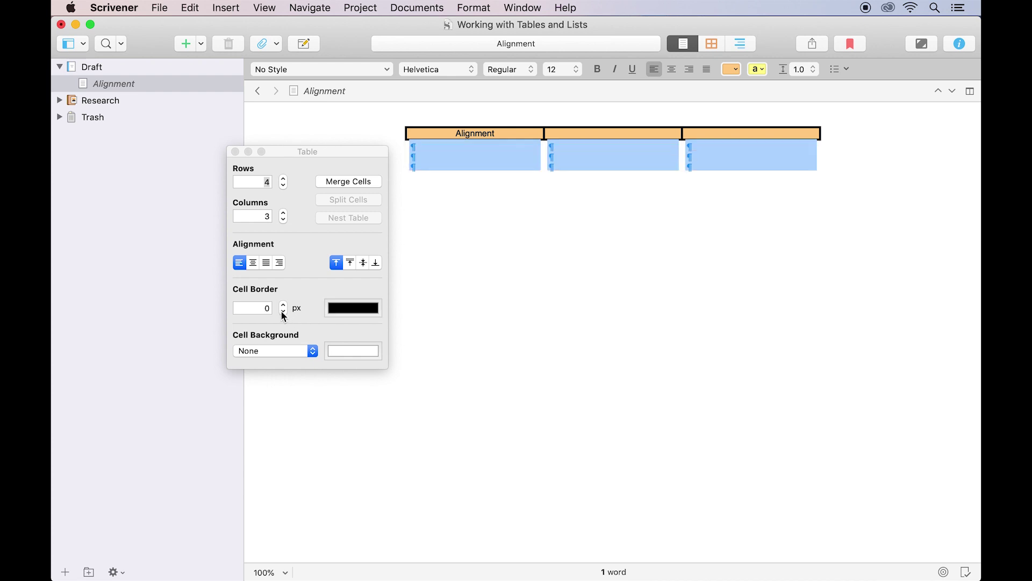
click(623, 161)
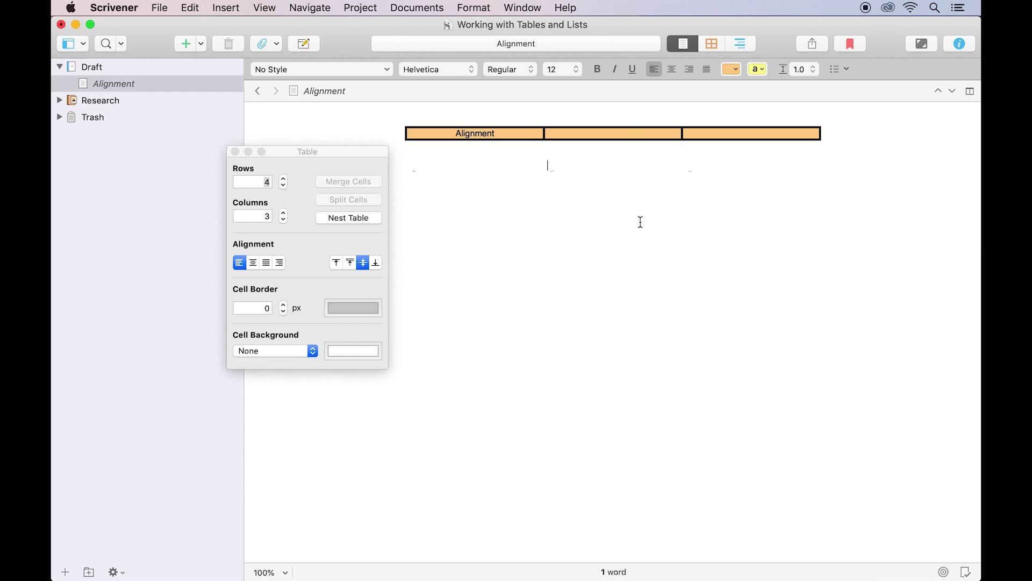
click(490, 150)
click(504, 153)
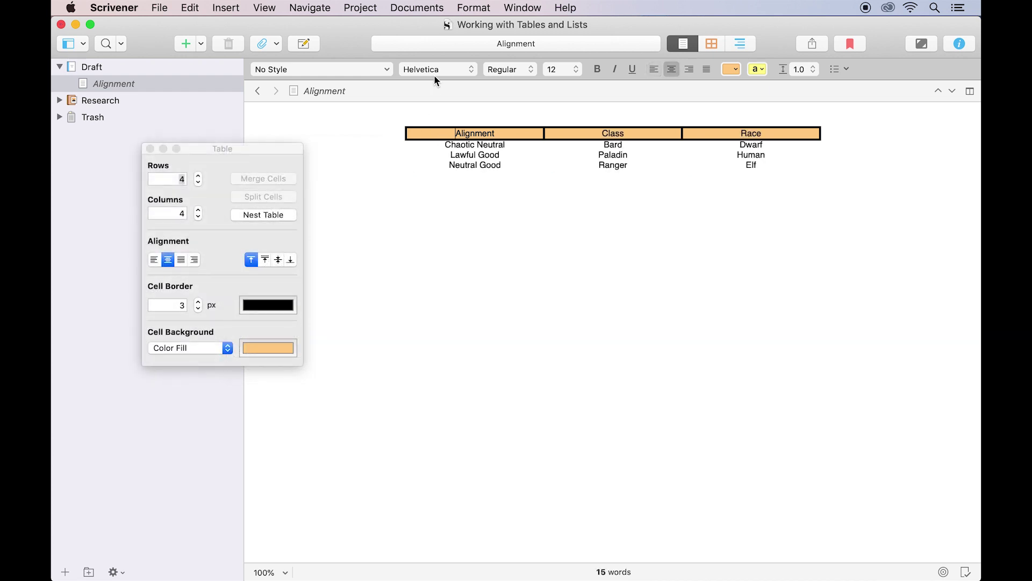
- Add a Player column before Alignment and move the Class column to the end
click(474, 8)
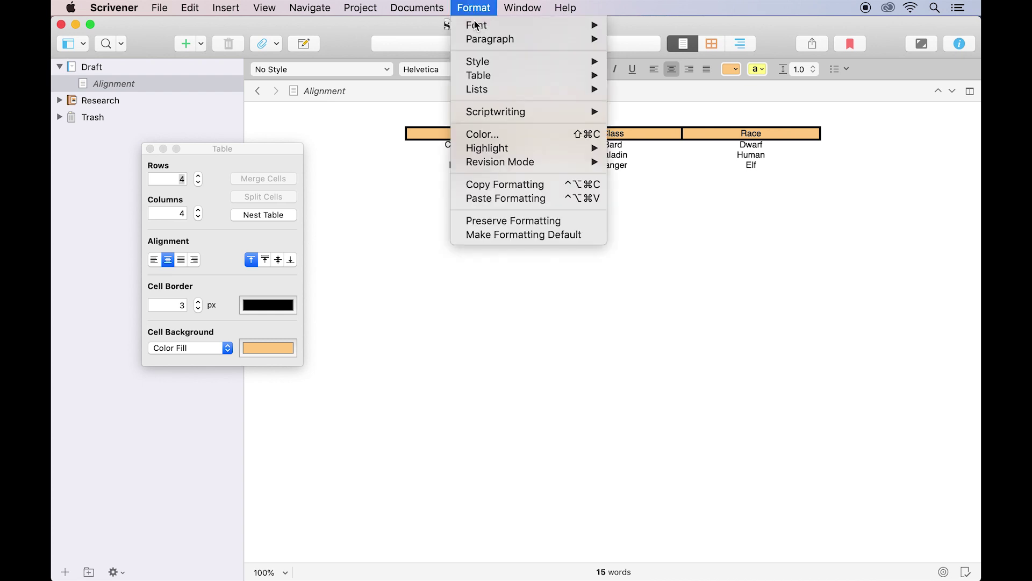
mouse_move(487, 80)
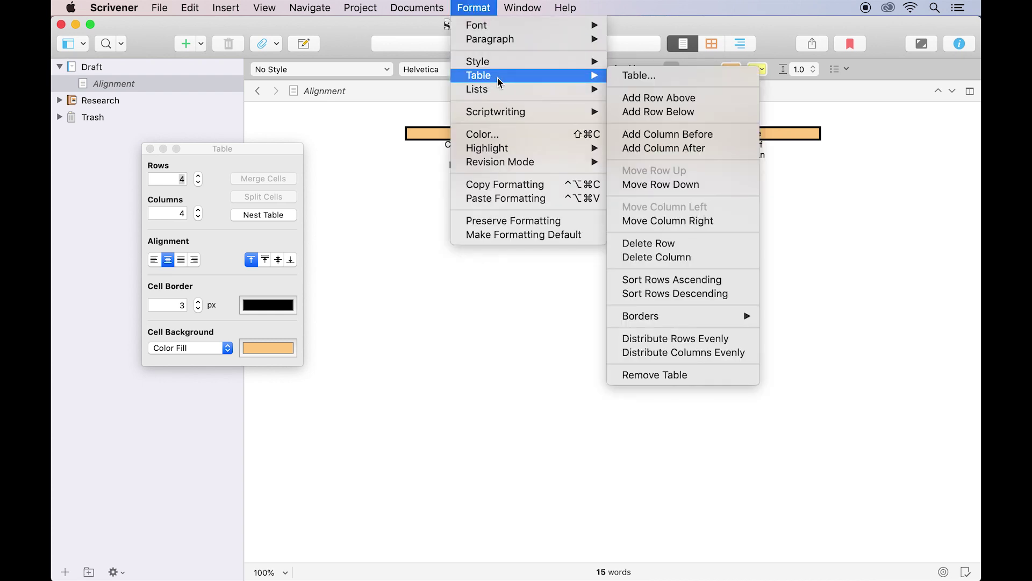
click(679, 141)
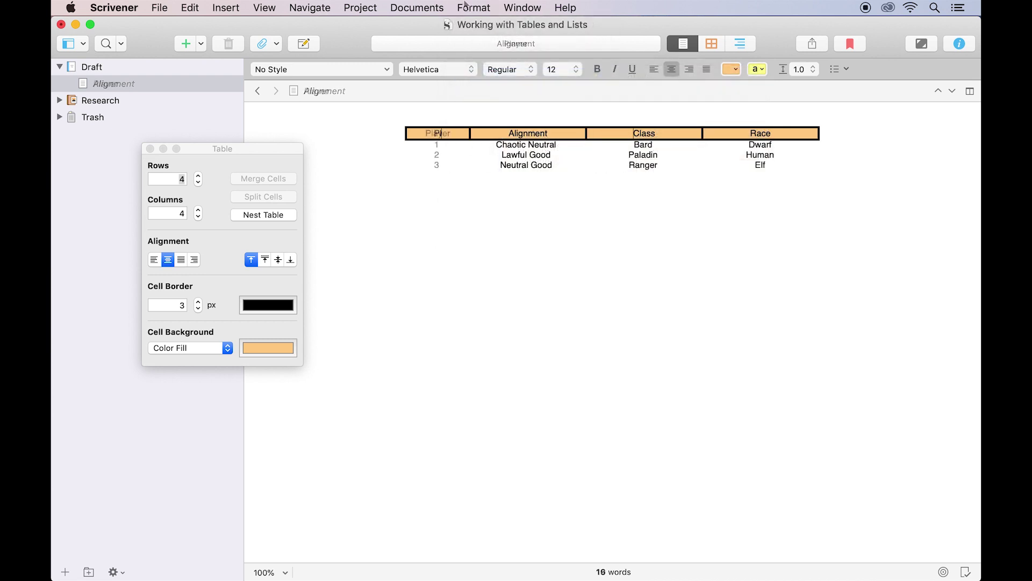
click(473, 8)
mouse_move(487, 75)
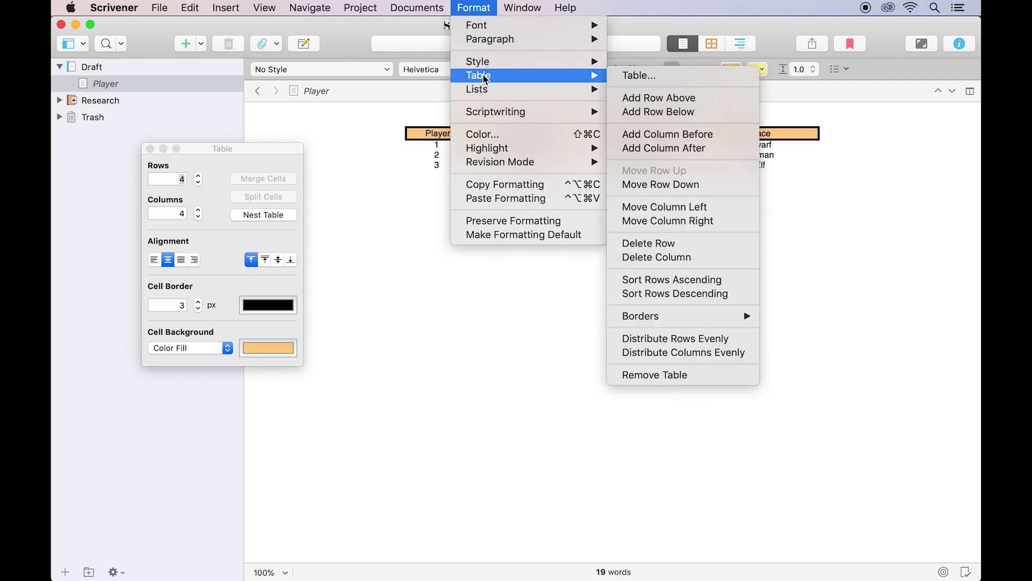
click(667, 221)
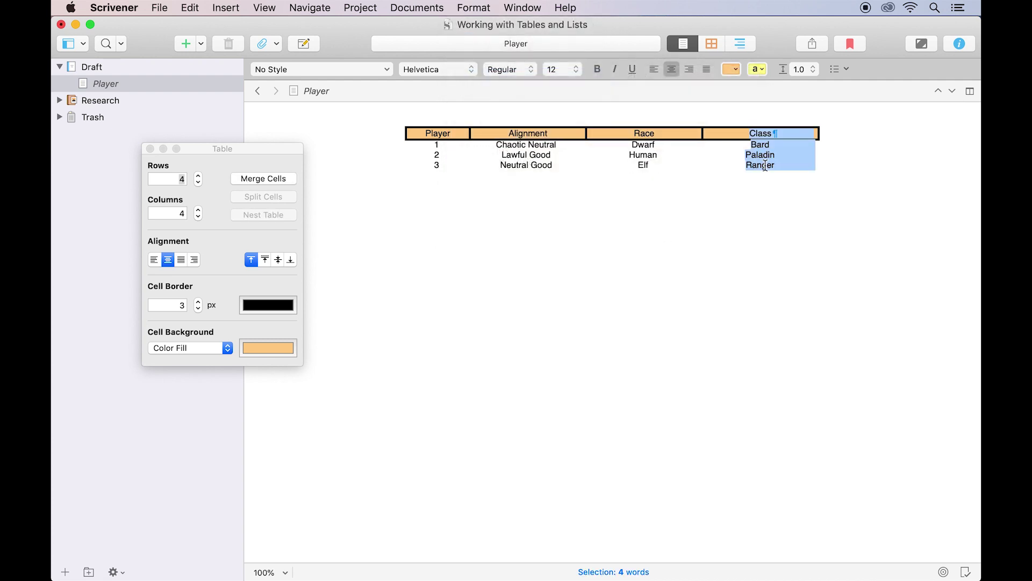
- Sort the player rows in ascending order
drag(765, 165, 484, 141)
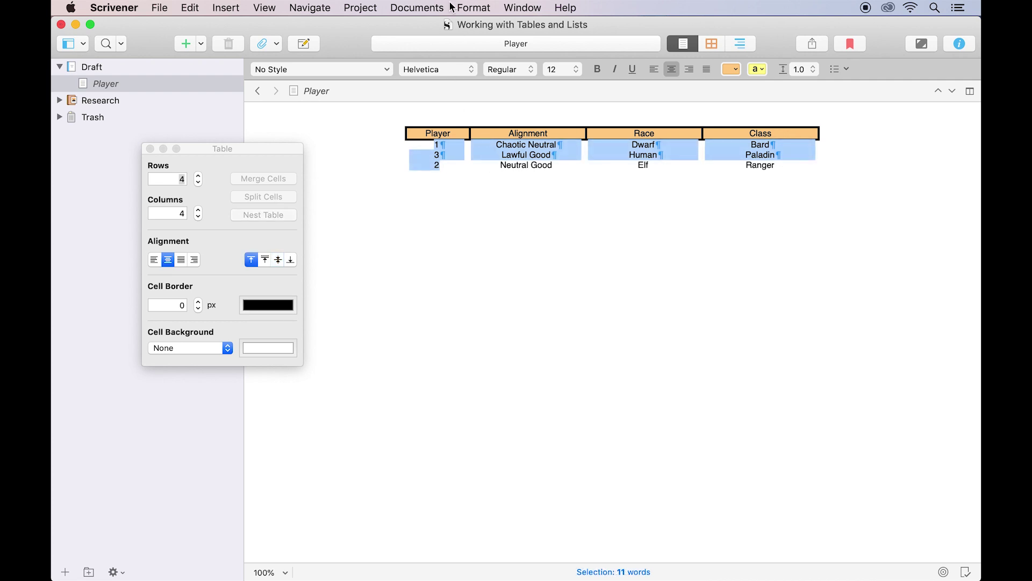
click(471, 8)
mouse_move(495, 78)
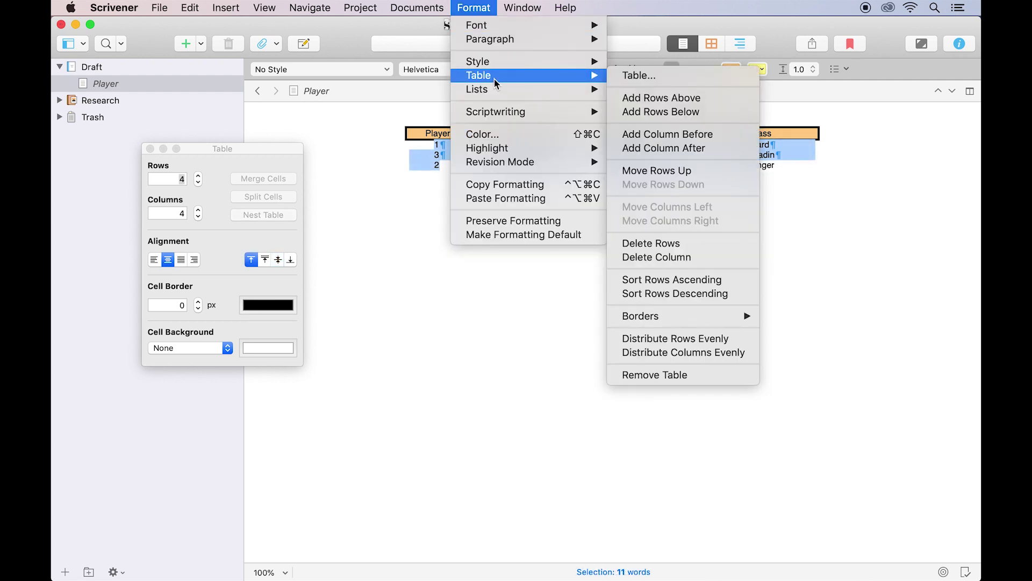
click(674, 280)
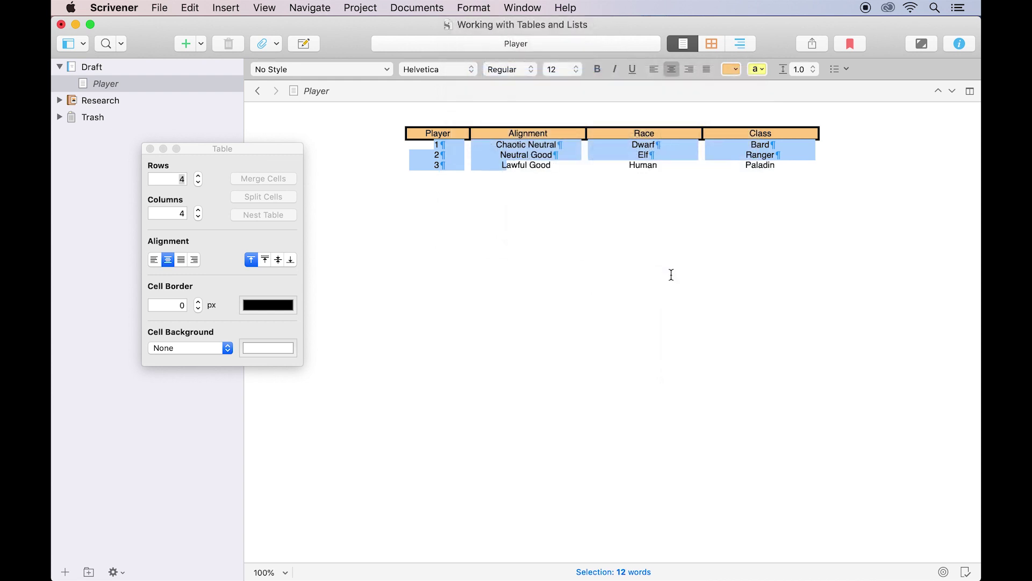
click(475, 133)
- Distribute the table columns evenly
drag(428, 131, 804, 131)
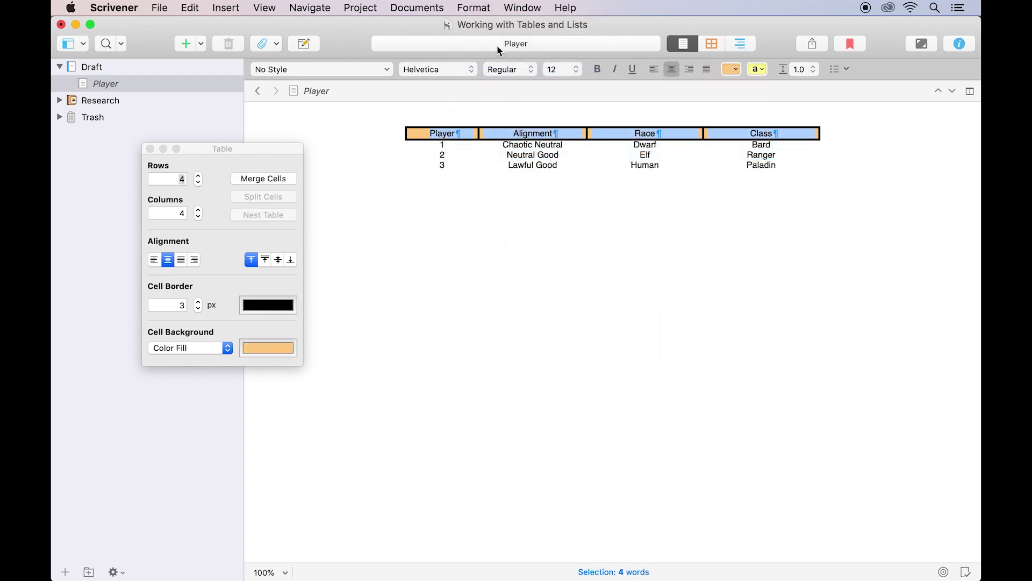
click(474, 8)
mouse_move(519, 80)
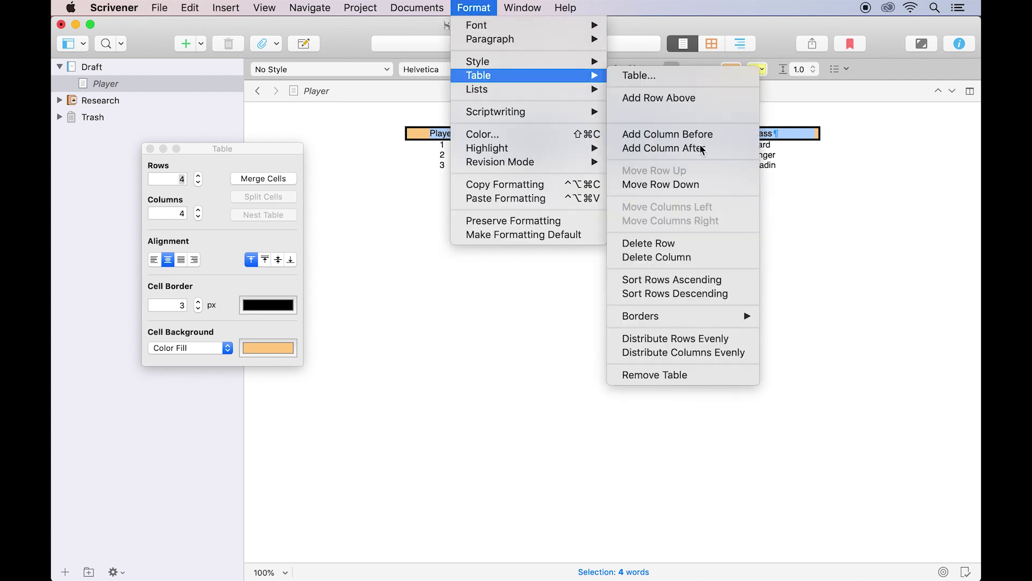
click(720, 353)
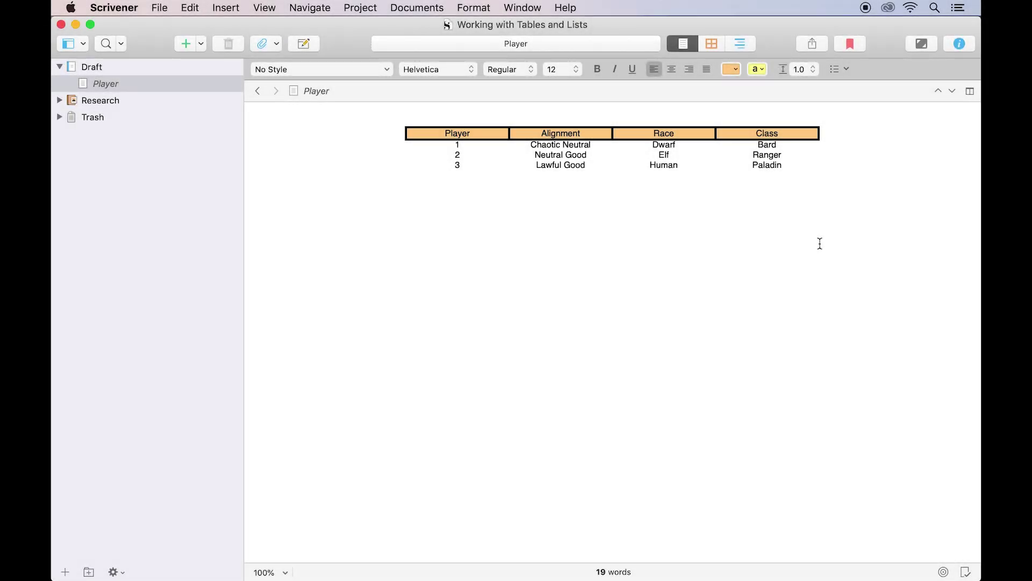
- Start a round-bullet list on the empty line below the table
click(836, 73)
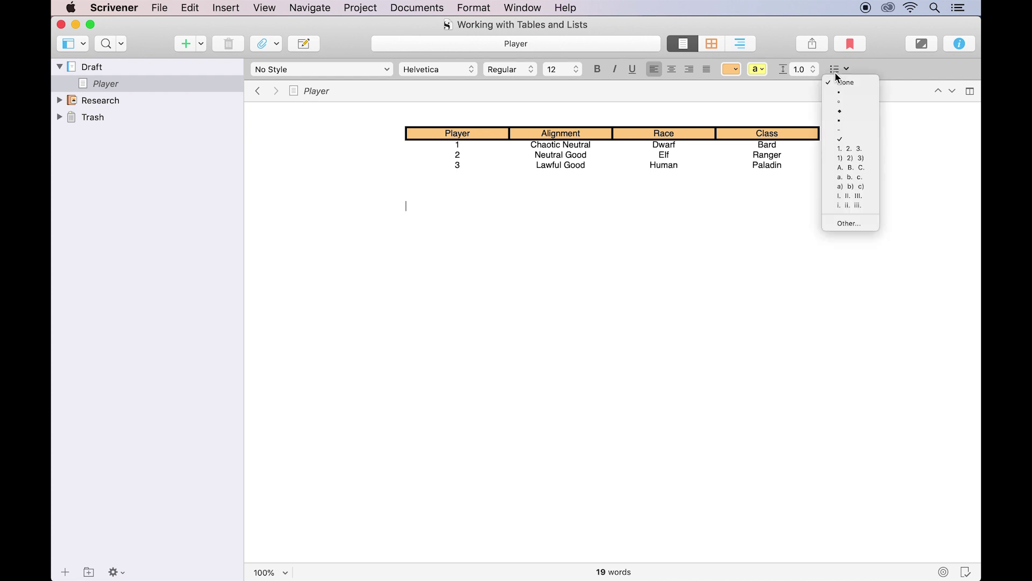
click(478, 6)
click(480, 6)
mouse_move(488, 89)
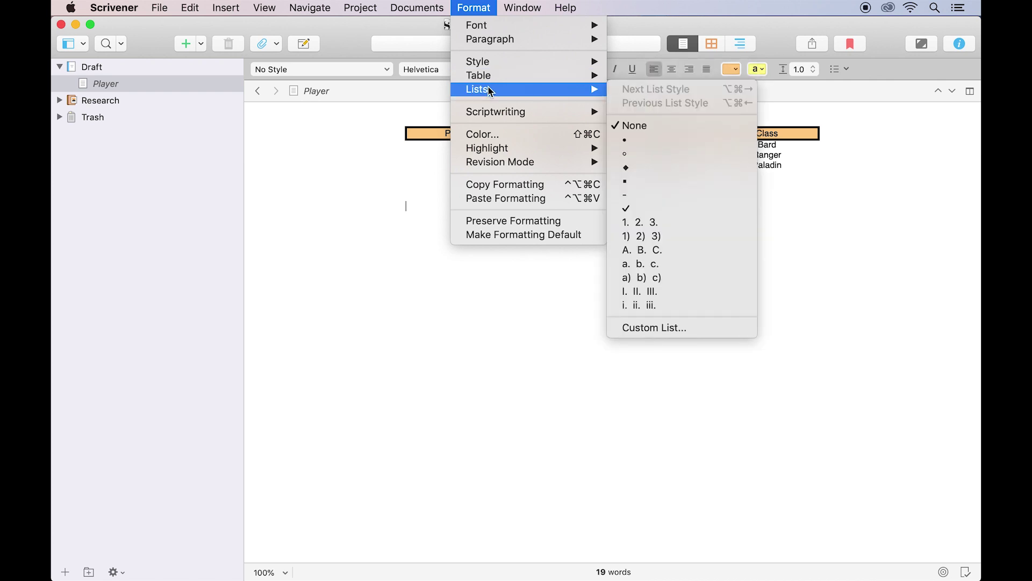
click(702, 139)
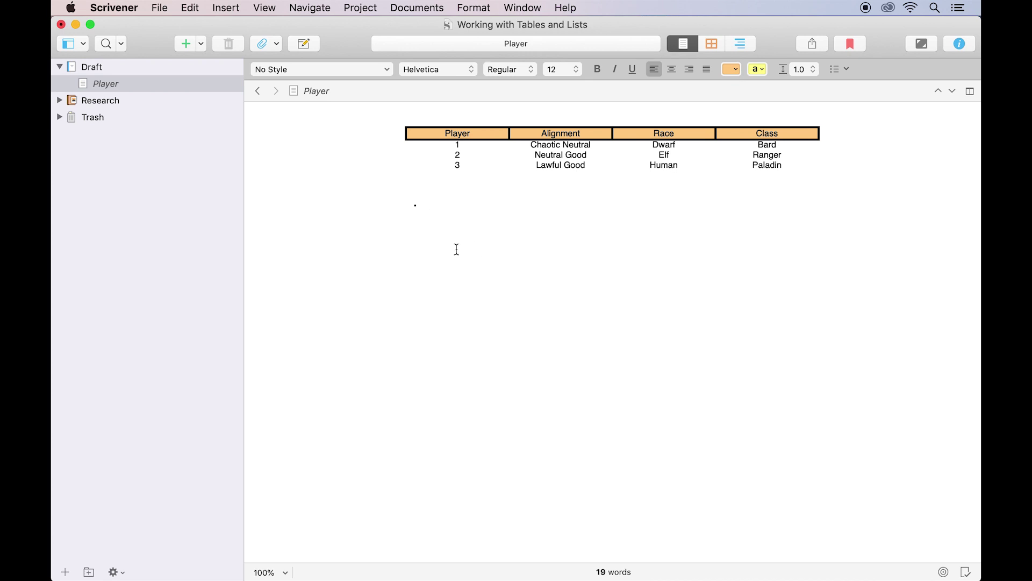
- Paste the first item's sentence, then indent and paste the tavern master sub-item
text(The party meets in a tavern in Fellwinter)
text(.)
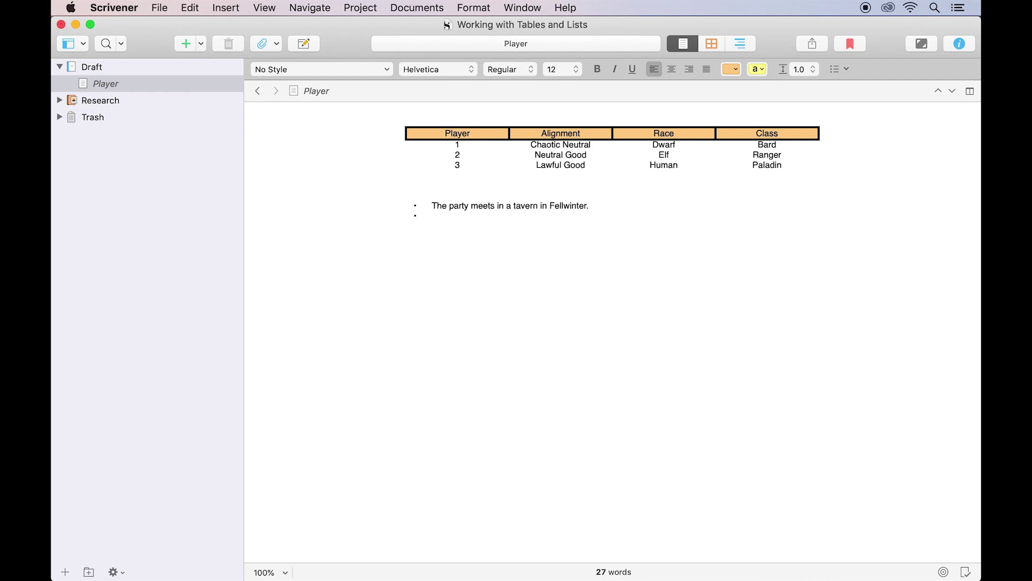
key(Tab)
text(They receive their first quest from the tavern master.)
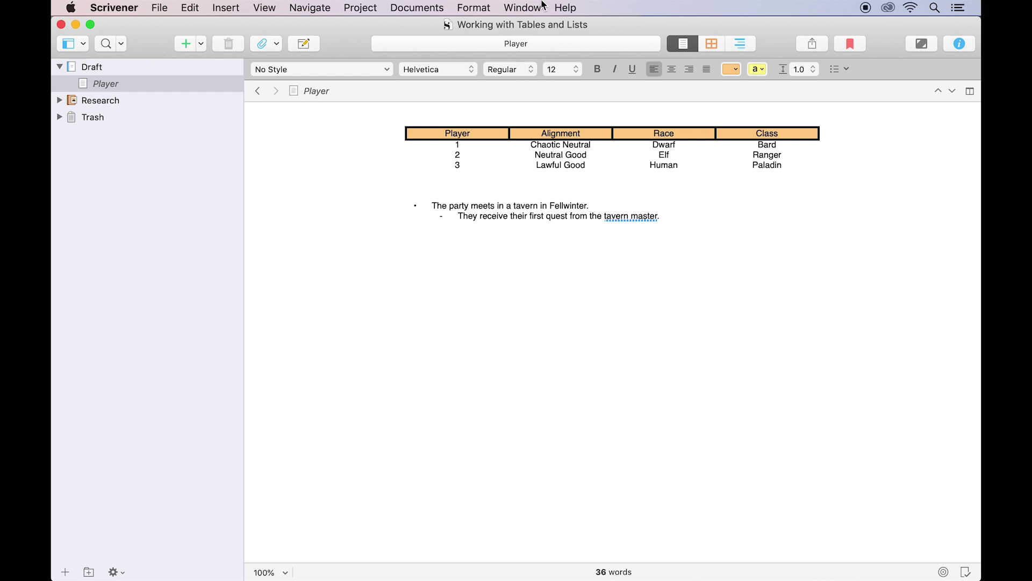
- Make sub-bullets diamonds, add 'Before they leave, a fight breaks out among the patrons.', then outdent
click(476, 7)
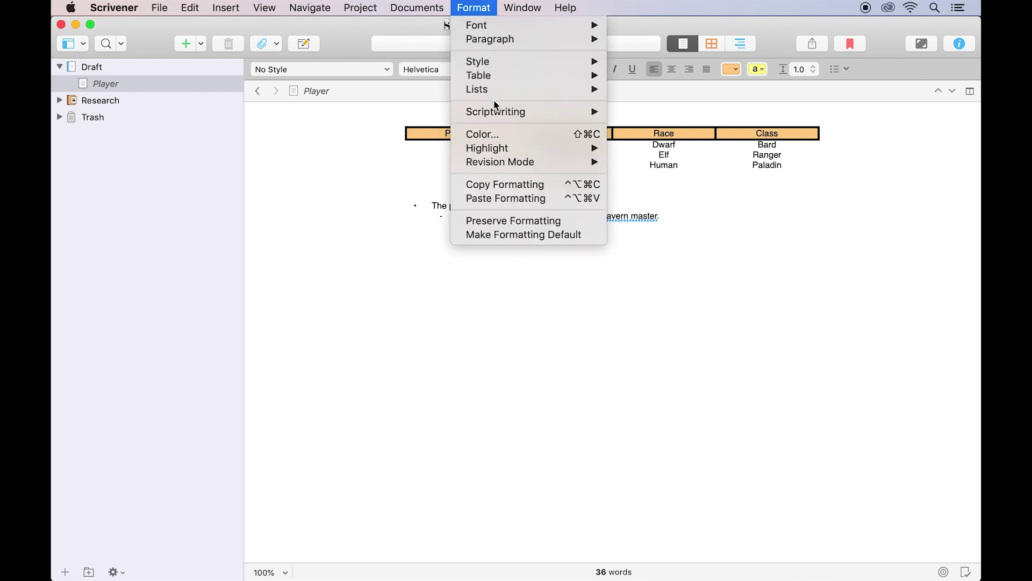
mouse_move(499, 93)
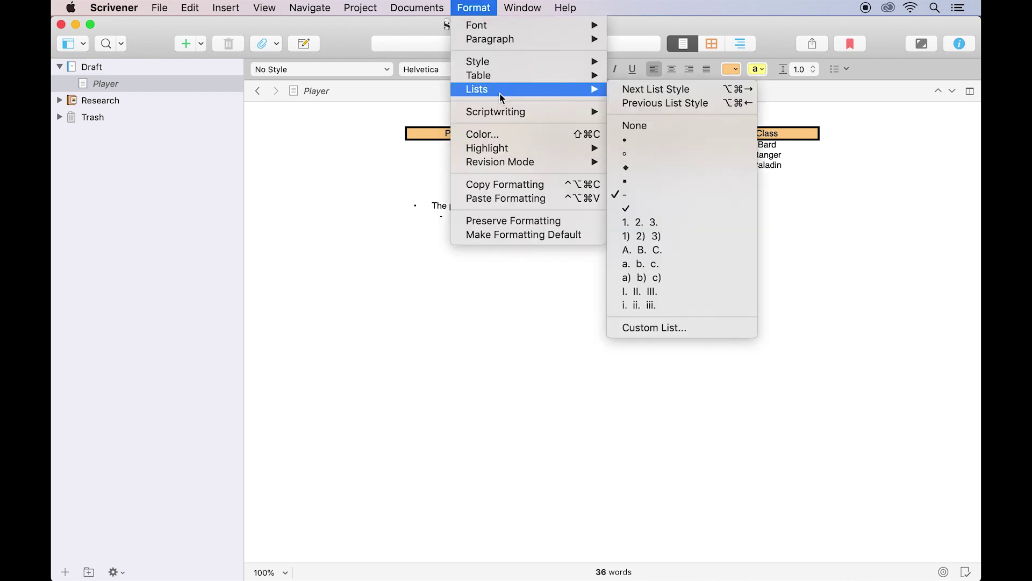
click(664, 167)
key(Return)
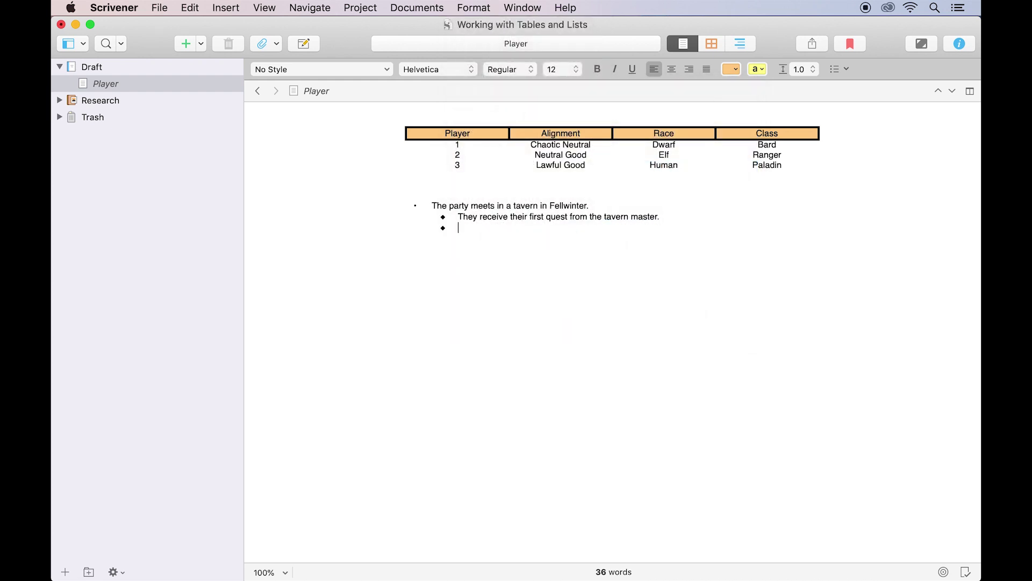
text(Before they leave, a fight breaks out among the patrons.)
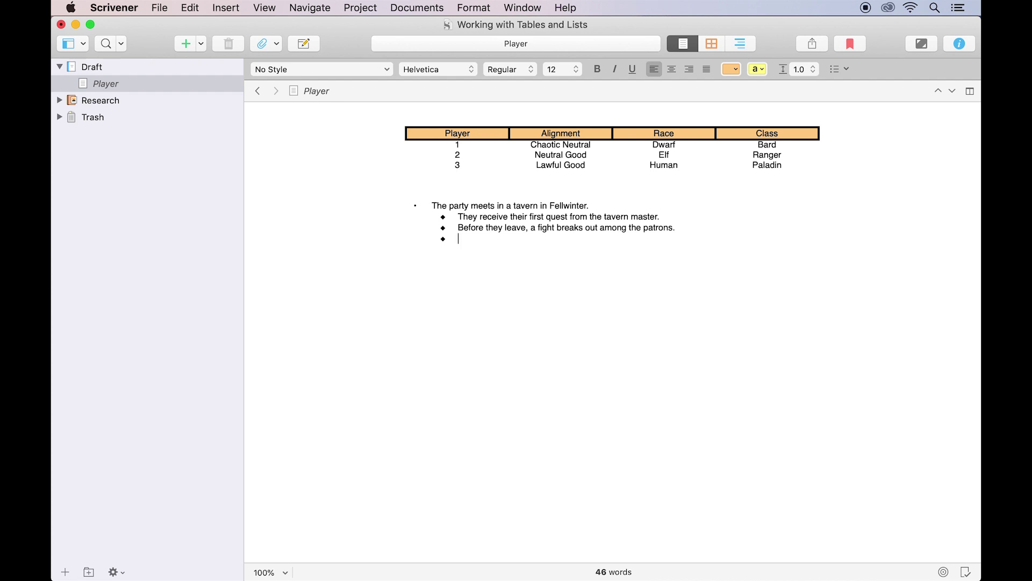
key(shift+Tab)
- Apply a custom list numbering with the prefix 'Item'
click(476, 8)
mouse_move(498, 93)
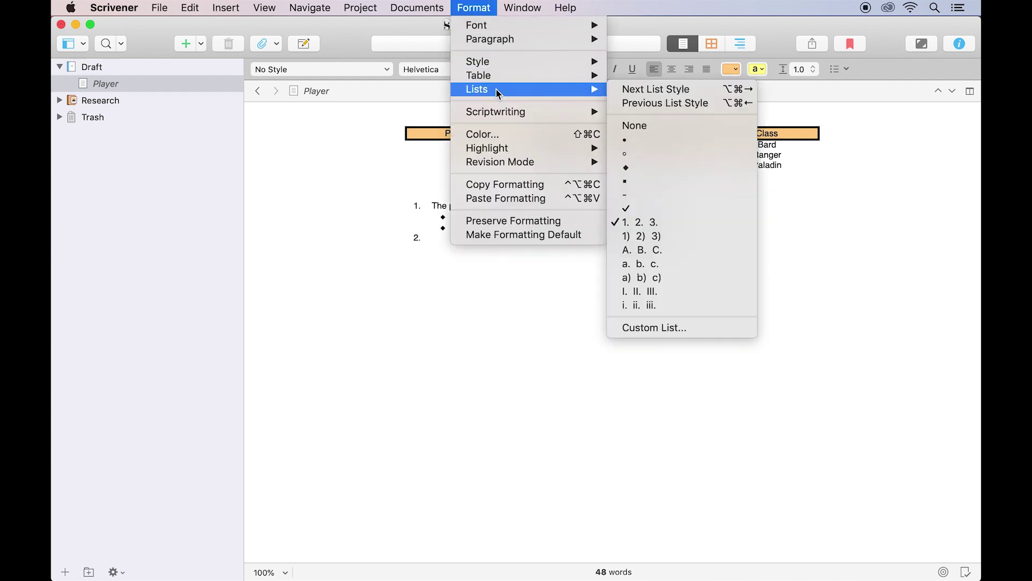
click(686, 329)
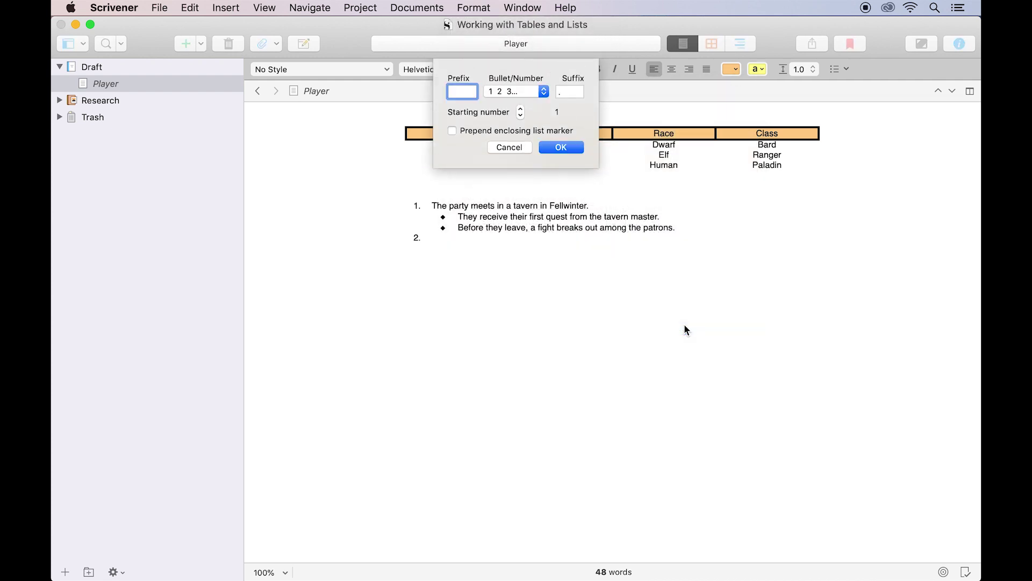
text(Item)
click(563, 146)
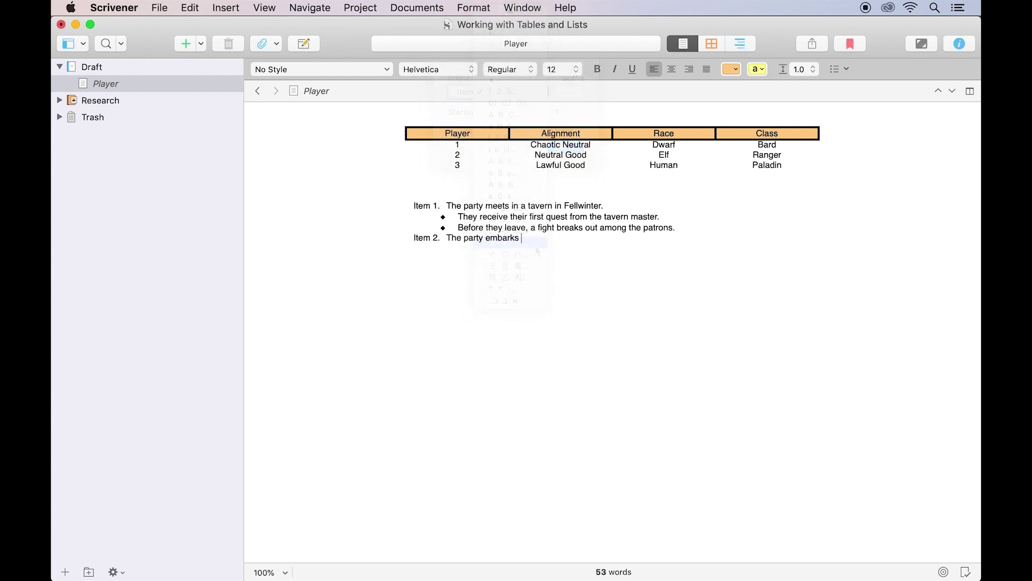
- End item 2 with 'on the quest to a nearby mine.', exit the list, add 'Our story begins here!'
text(on the quest to )
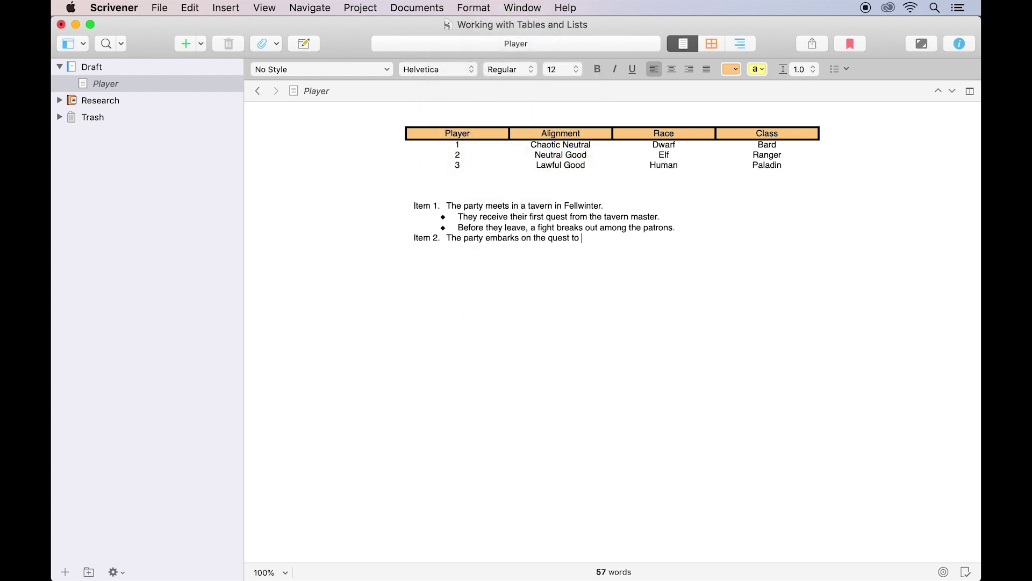
text(a nearby mine.)
key(Return)
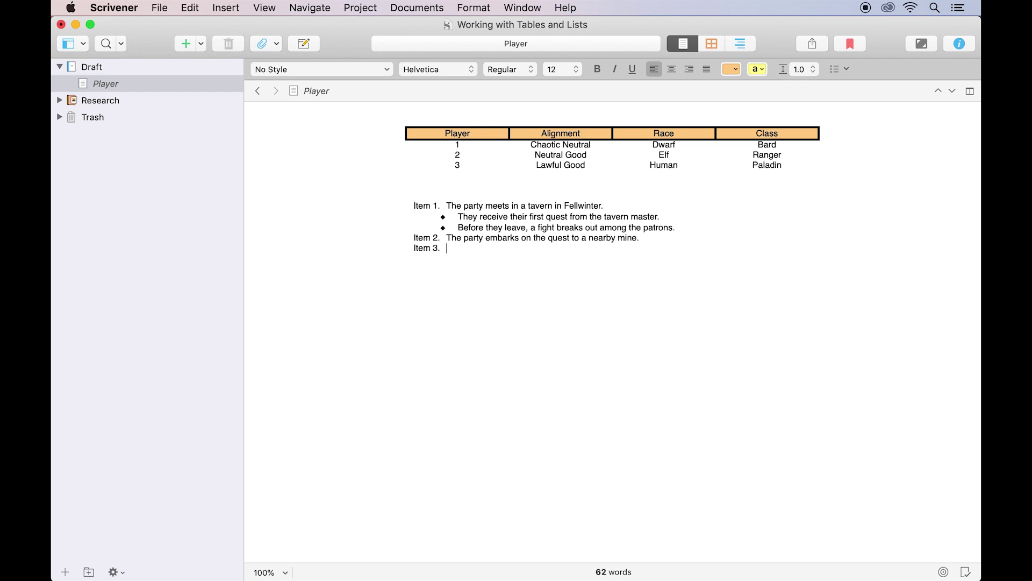
key(Return)
key(Return)
key(Return)
text(Our story begins here!)
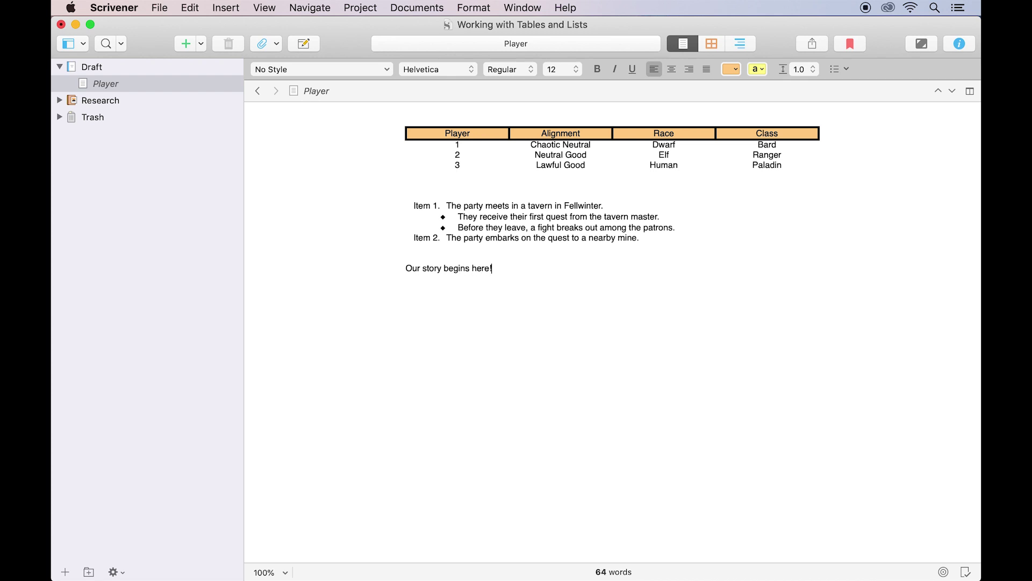